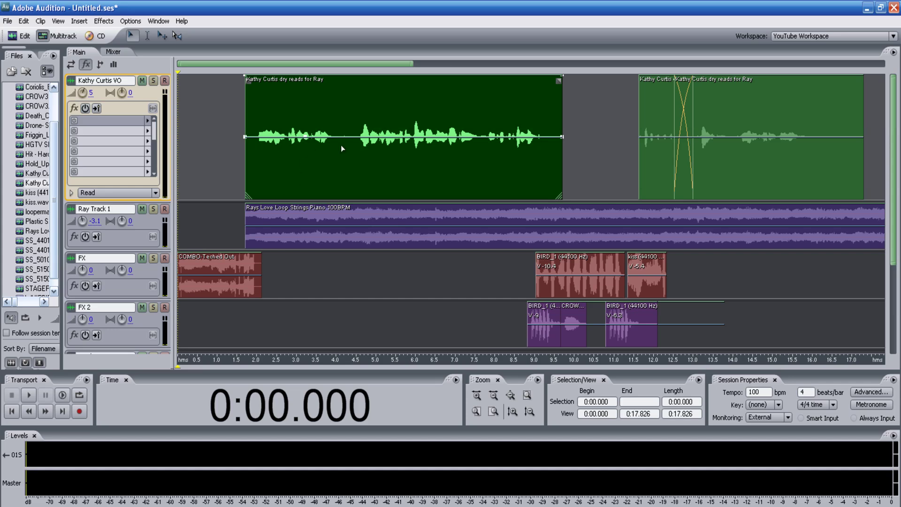
- Set playback to start at 2.0 s in the voiceover clip and open it in the waveform editor
click(256, 133)
key(8)
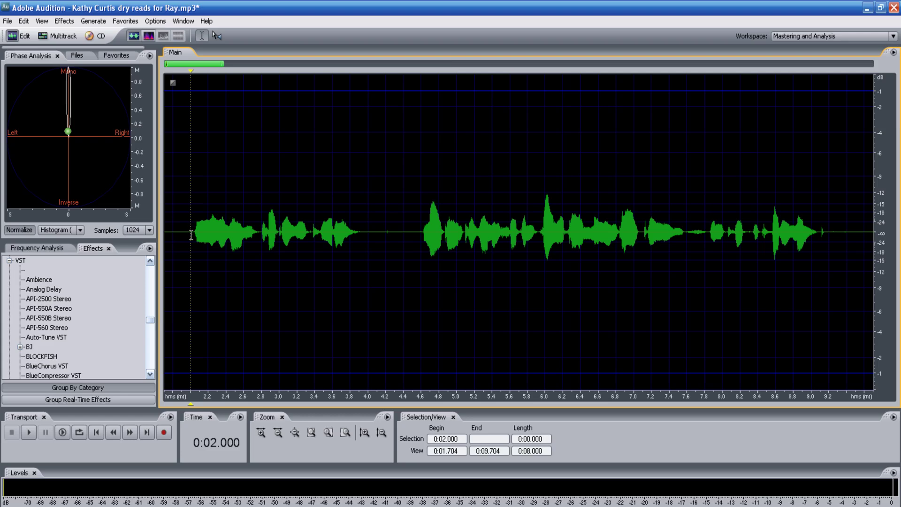
key(space)
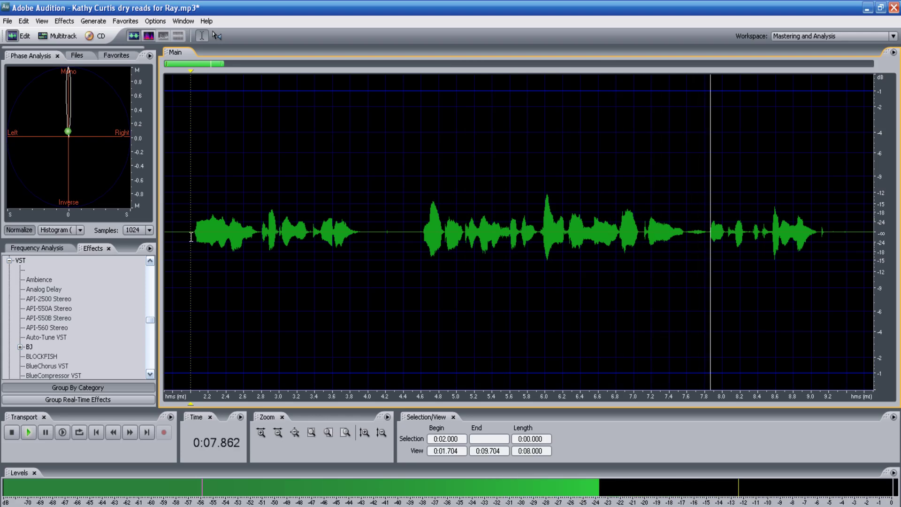
key(space)
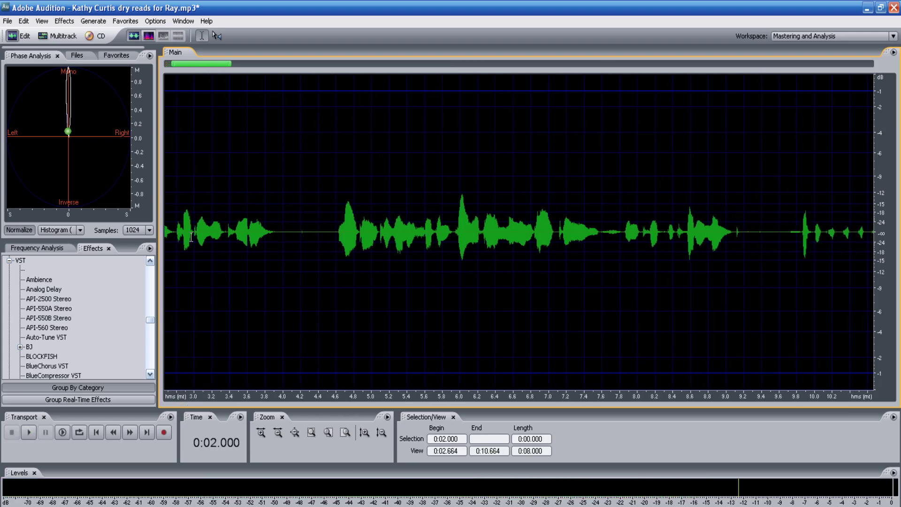
key(space)
click(752, 220)
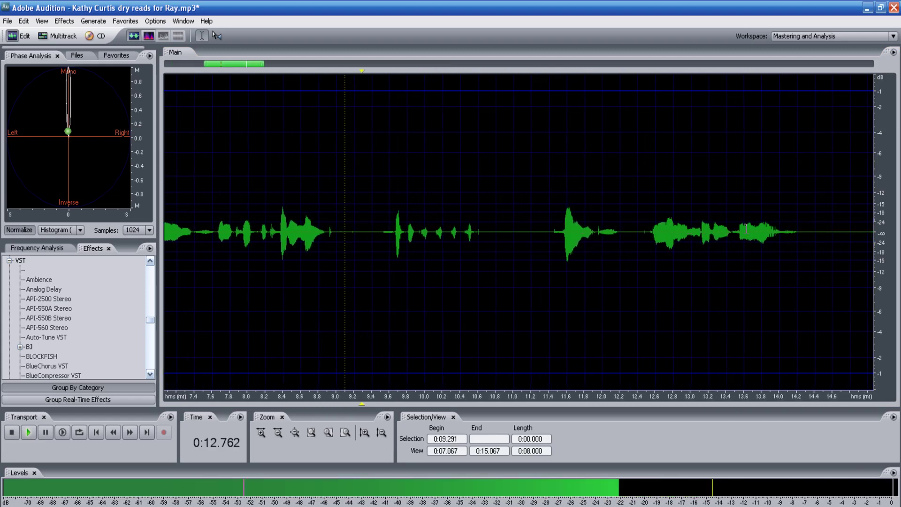
key(space)
drag(279, 63, 188, 71)
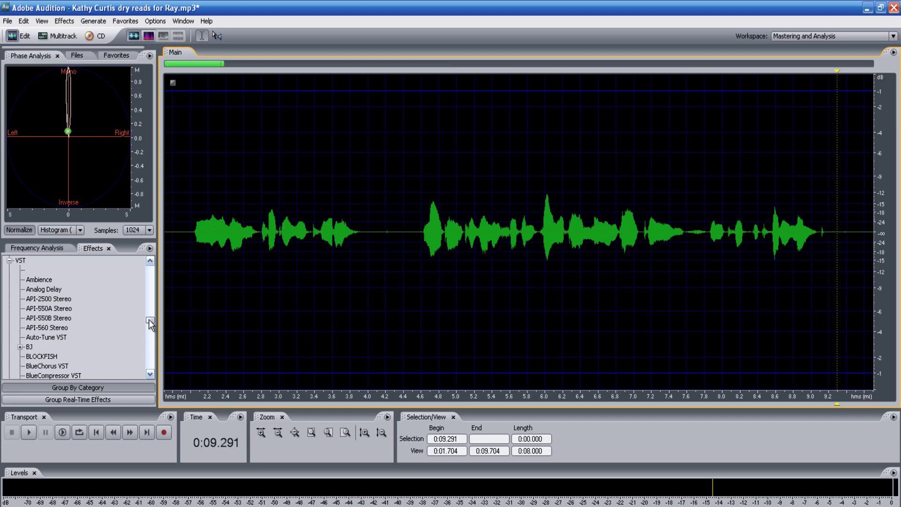
- Apply Dynamics Processing with the Compander preset and Spline Curves to the whole voiceover
drag(148, 319, 154, 260)
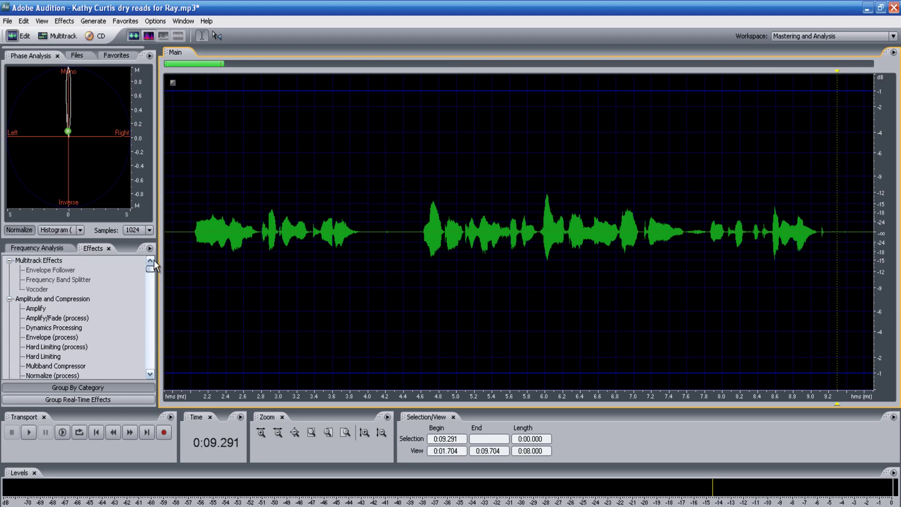
click(51, 328)
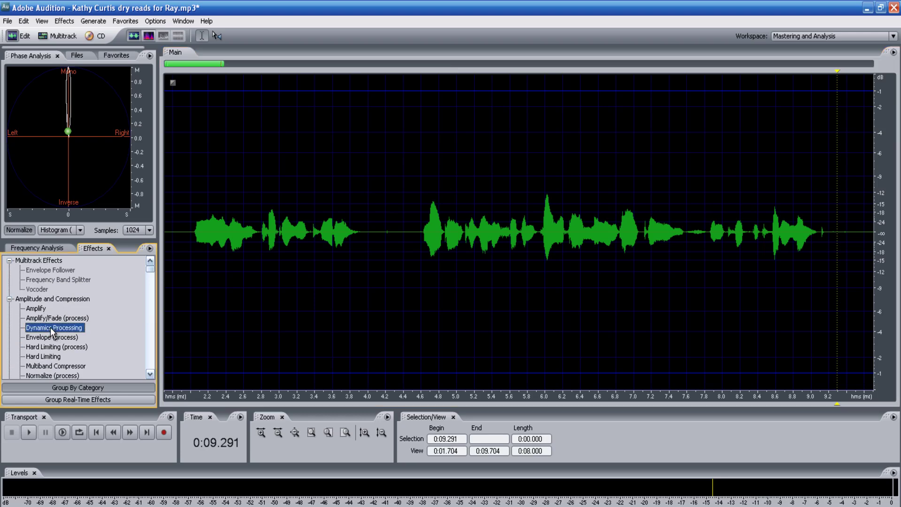
double_click(51, 328)
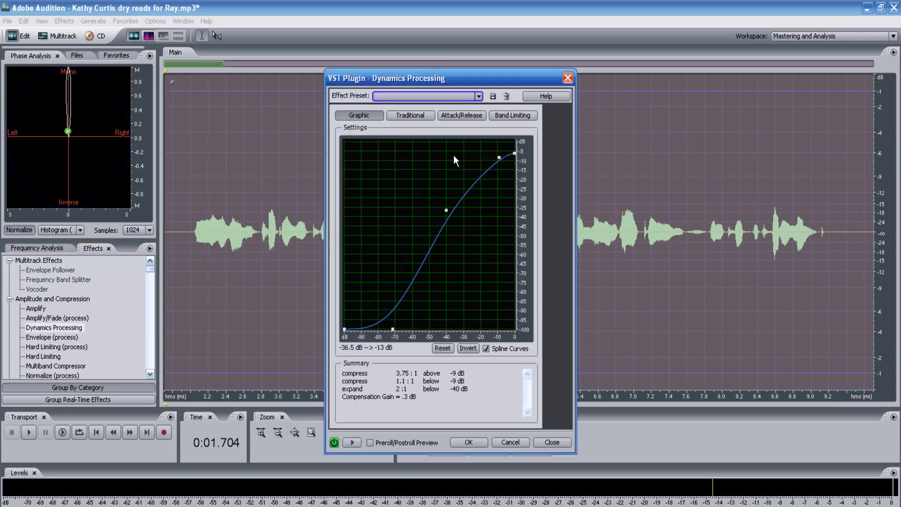
click(479, 96)
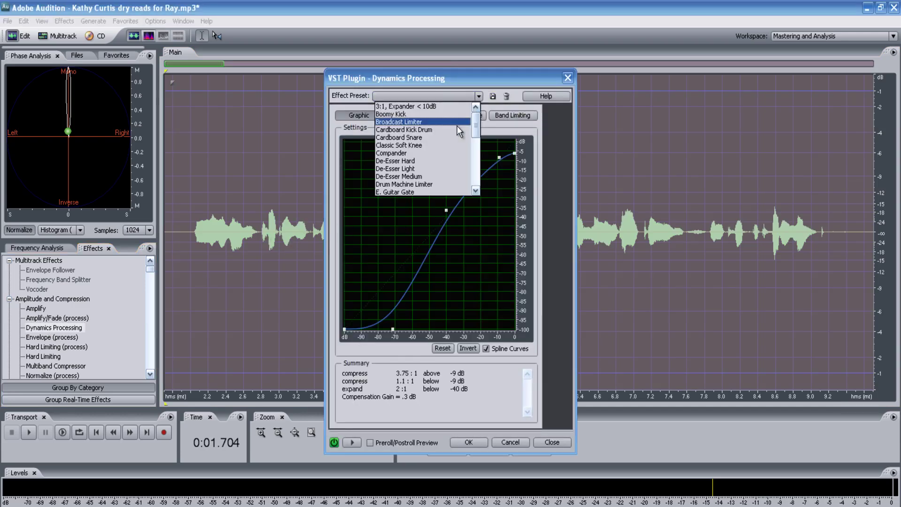
click(406, 153)
click(356, 115)
click(487, 349)
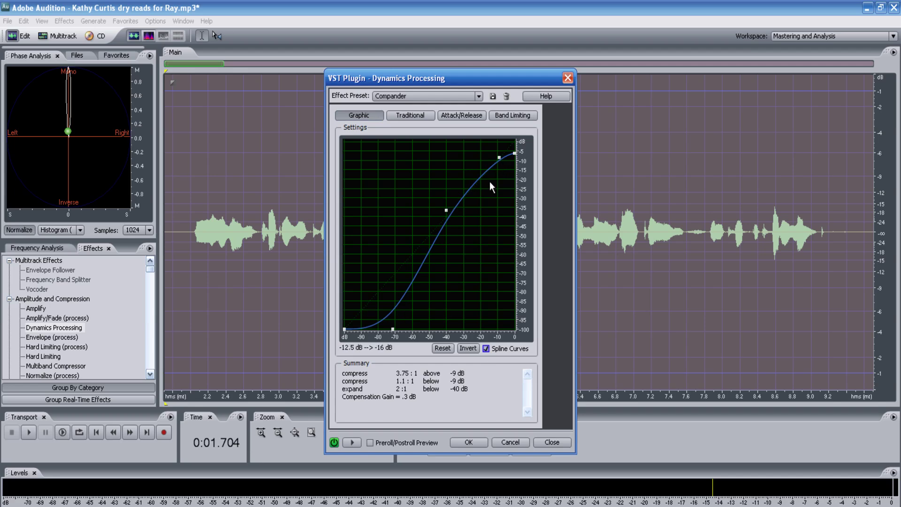
click(470, 442)
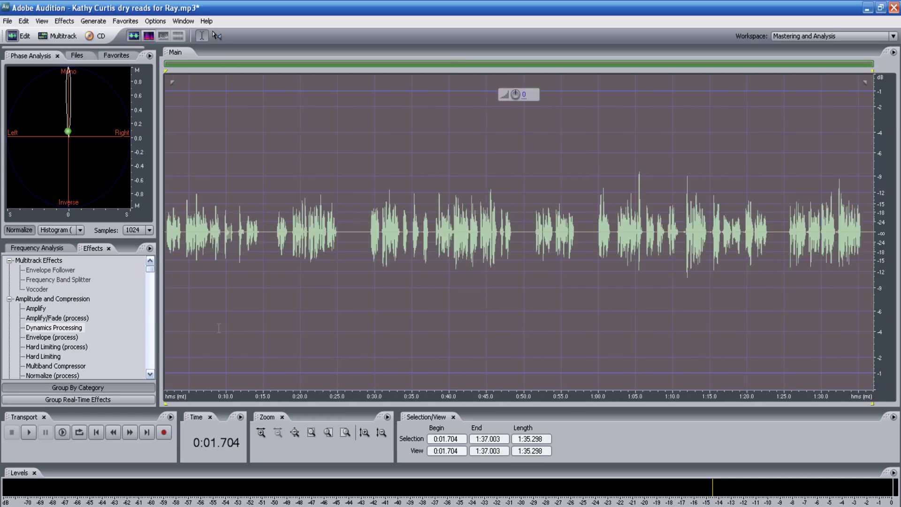
- Apply the Normalize (process) effect to the compressed voiceover
click(150, 373)
click(150, 374)
click(150, 374)
click(53, 348)
double_click(52, 348)
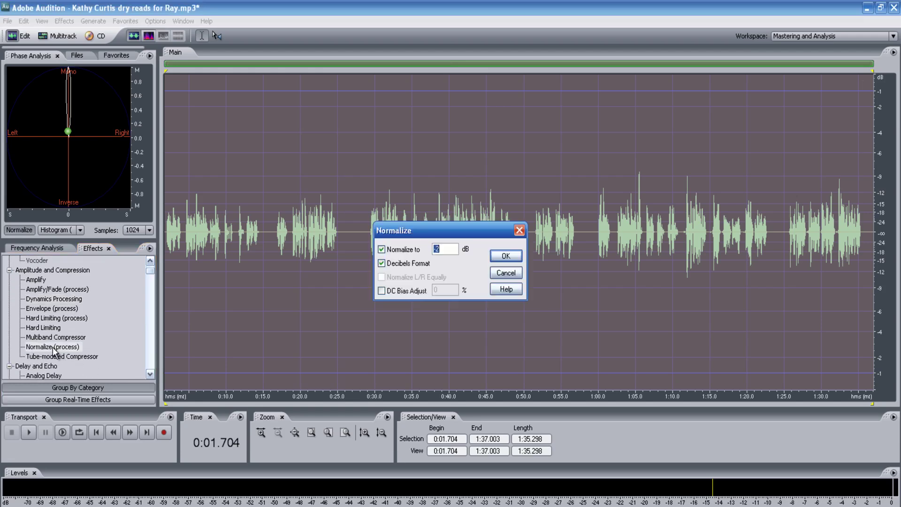
click(509, 255)
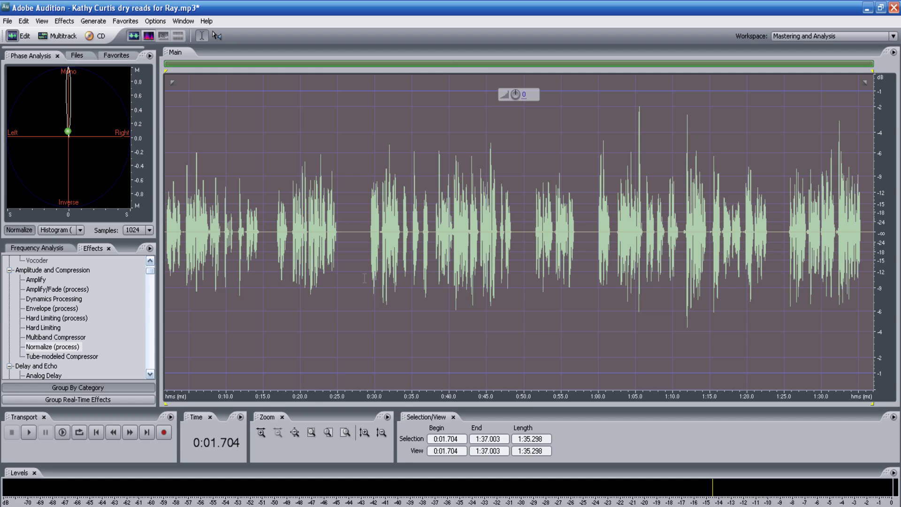
- Zoom in, return the playhead to the start, and play back the normalized voiceover
click(360, 217)
key(equal)
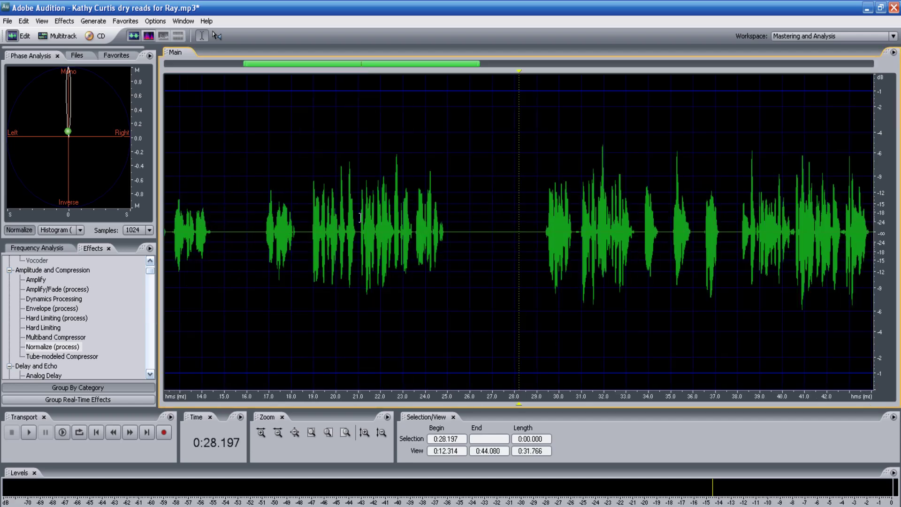
key(Home)
key(space)
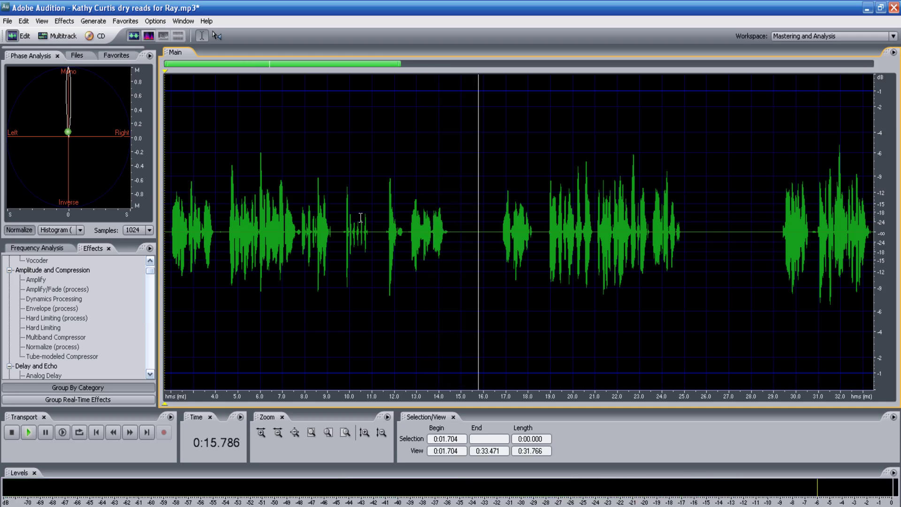
key(space)
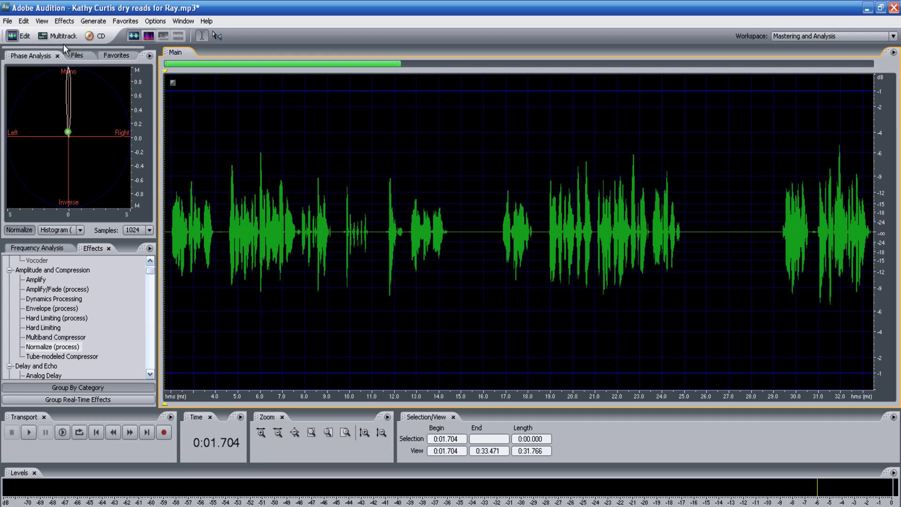
click(44, 35)
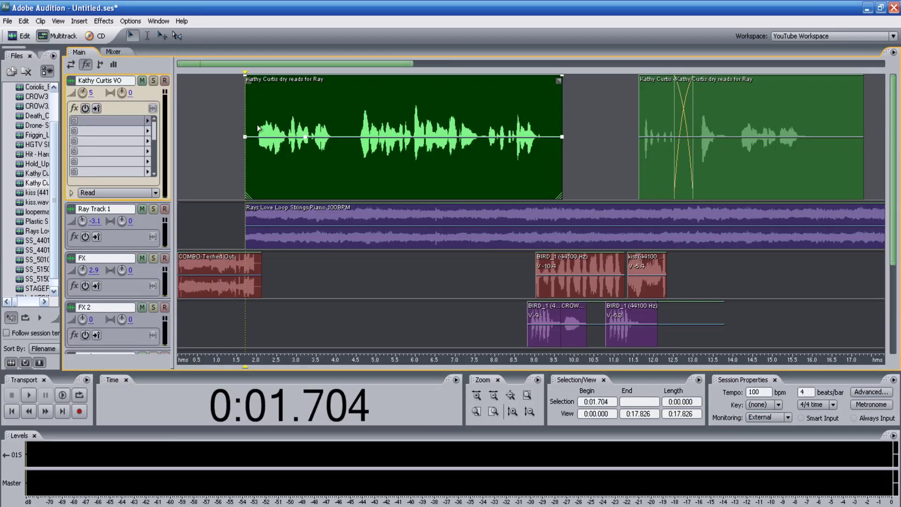
double_click(257, 127)
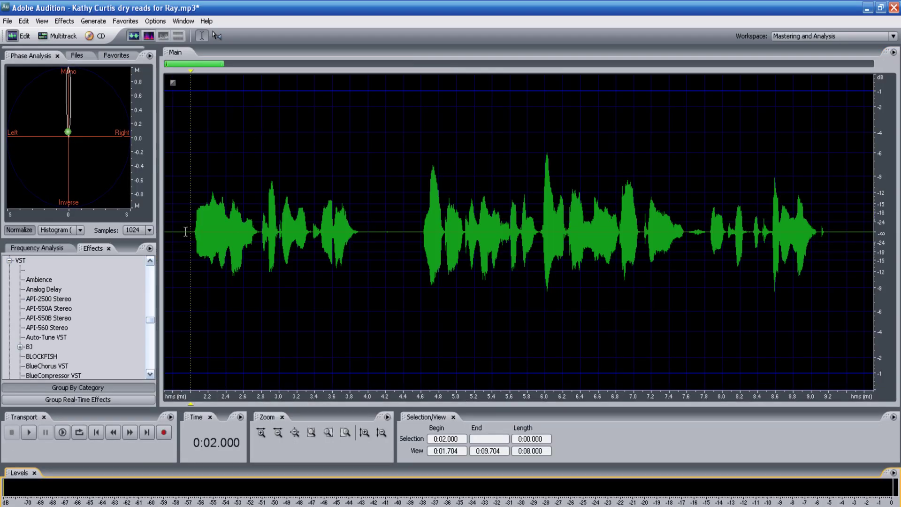
click(188, 222)
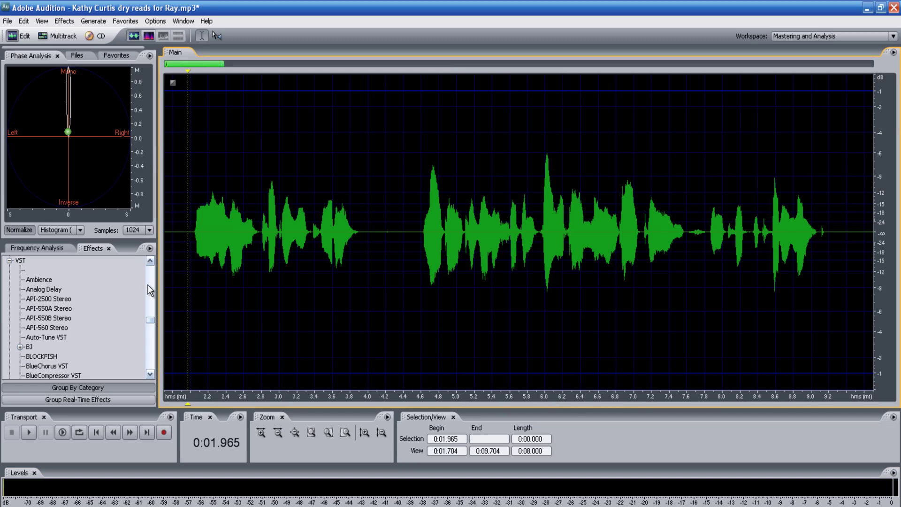
drag(153, 318, 151, 272)
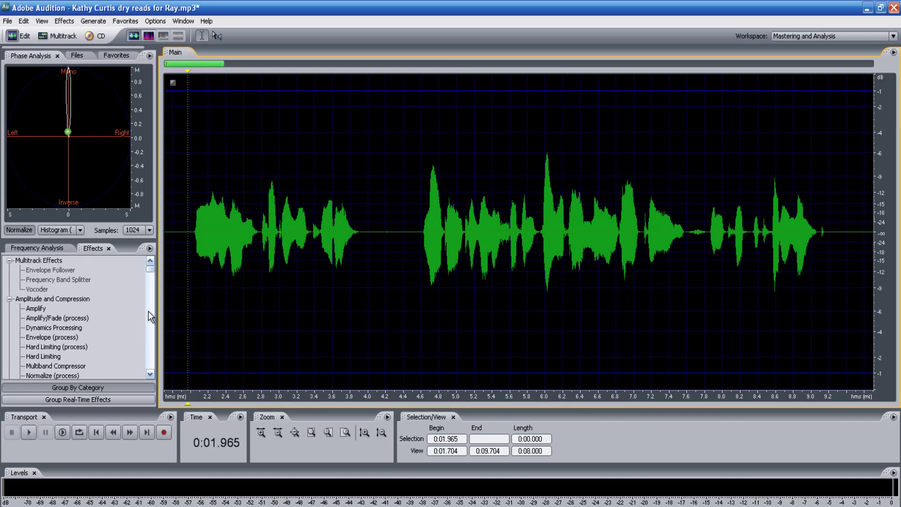
scroll(85, 336, down, 2)
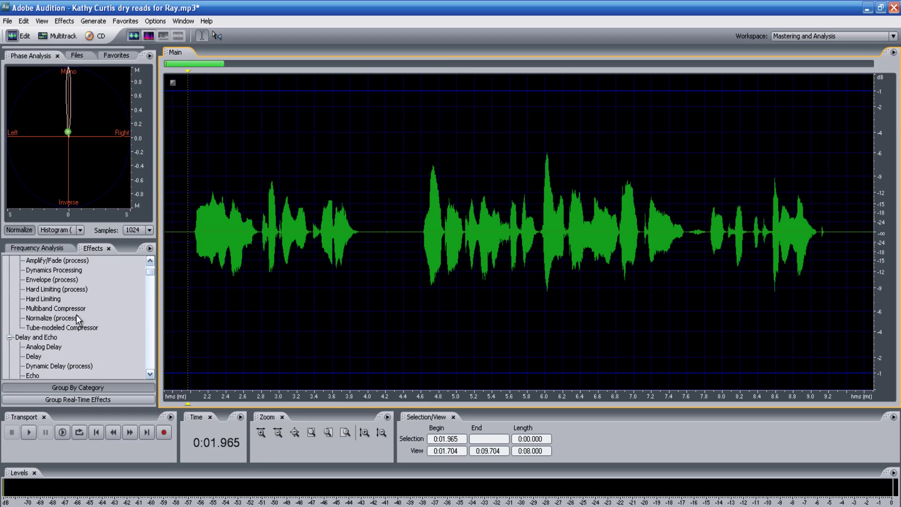
scroll(91, 308, down, 4)
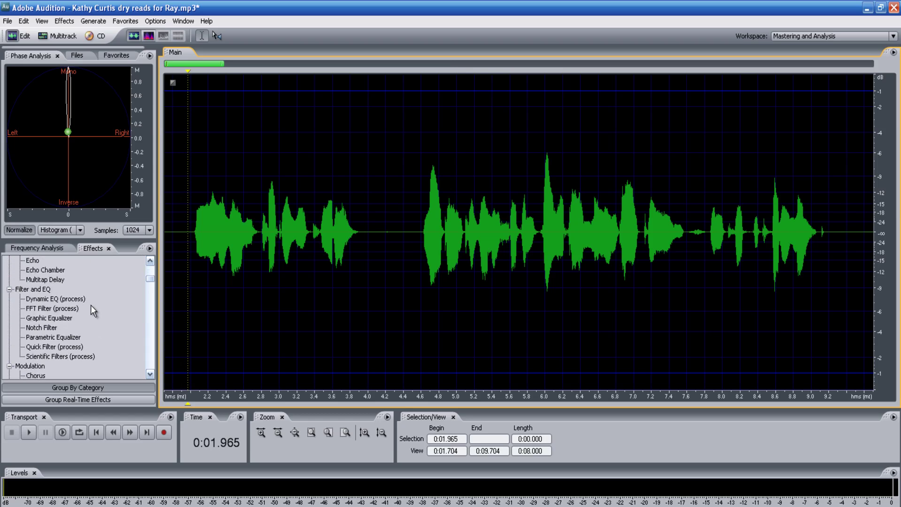
double_click(53, 338)
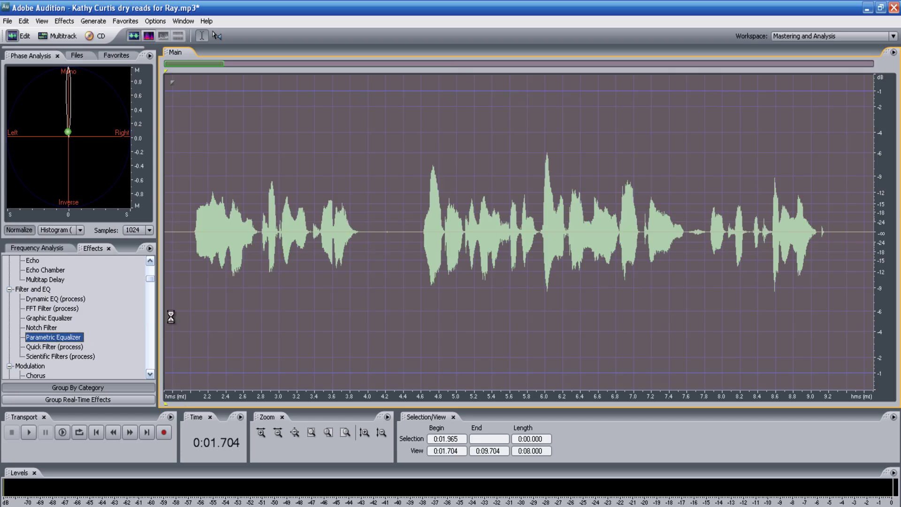
click(474, 123)
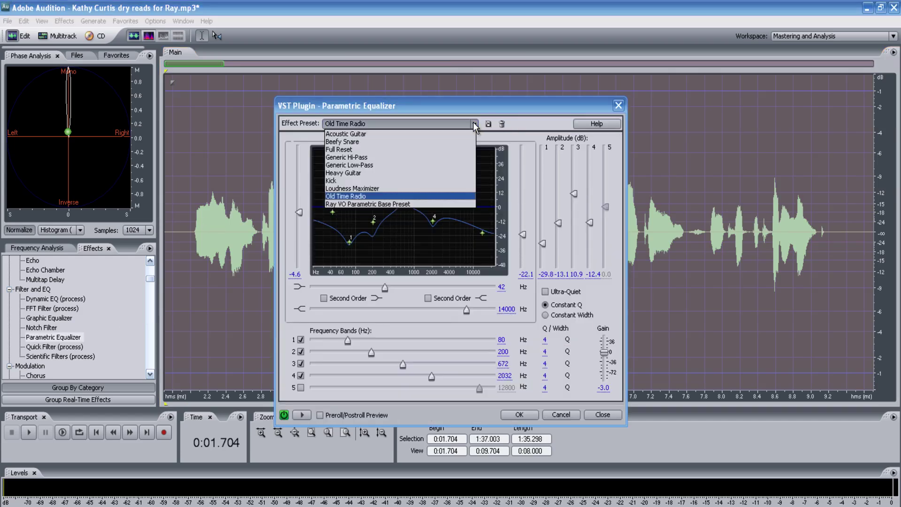
click(368, 204)
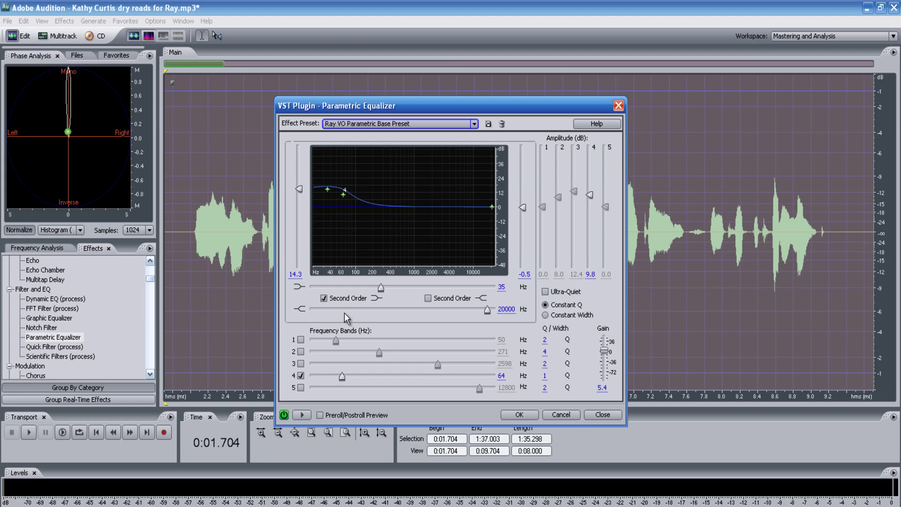
click(302, 415)
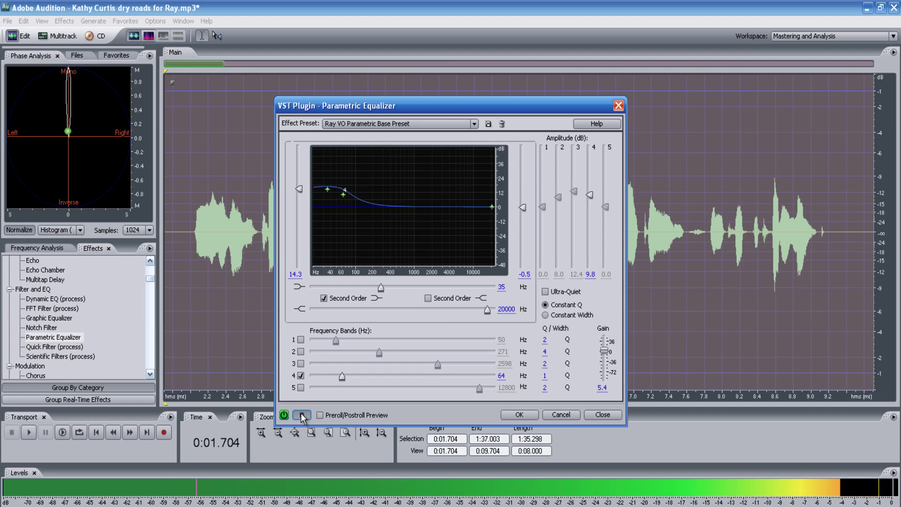
click(303, 416)
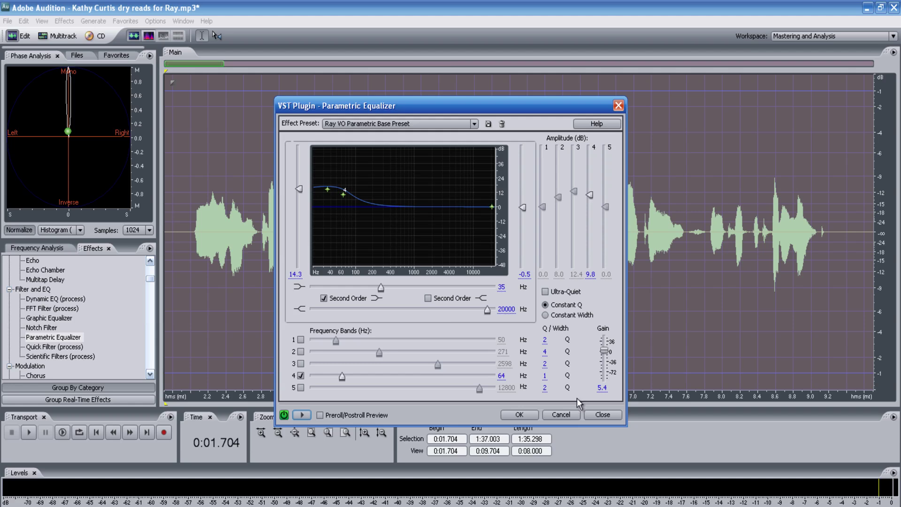
click(562, 415)
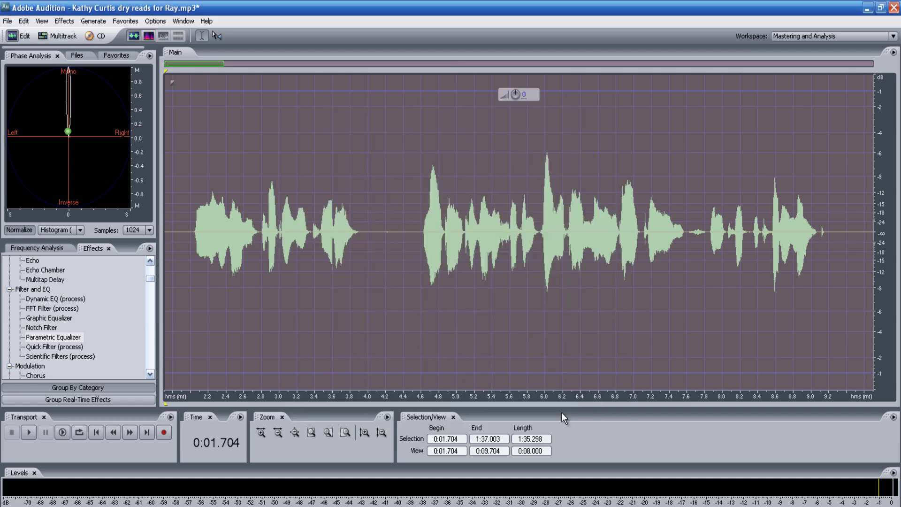
- Set the position to 0:02.000 and scroll the Effects panel to the Filter and EQ effects
click(190, 224)
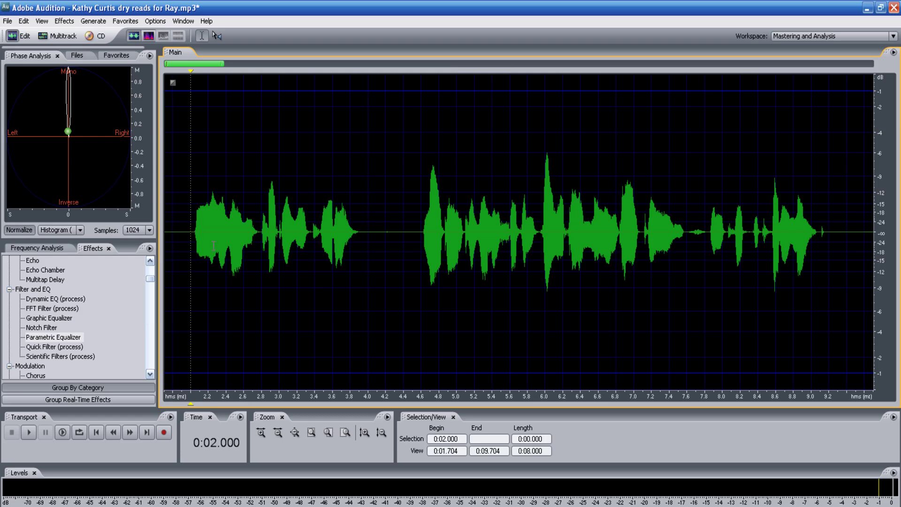
scroll(123, 313, up, 6)
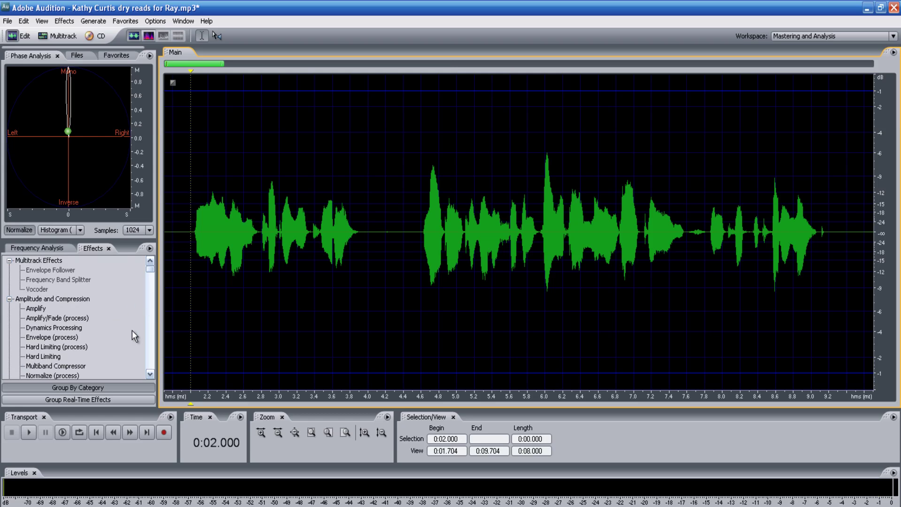
drag(150, 272, 150, 280)
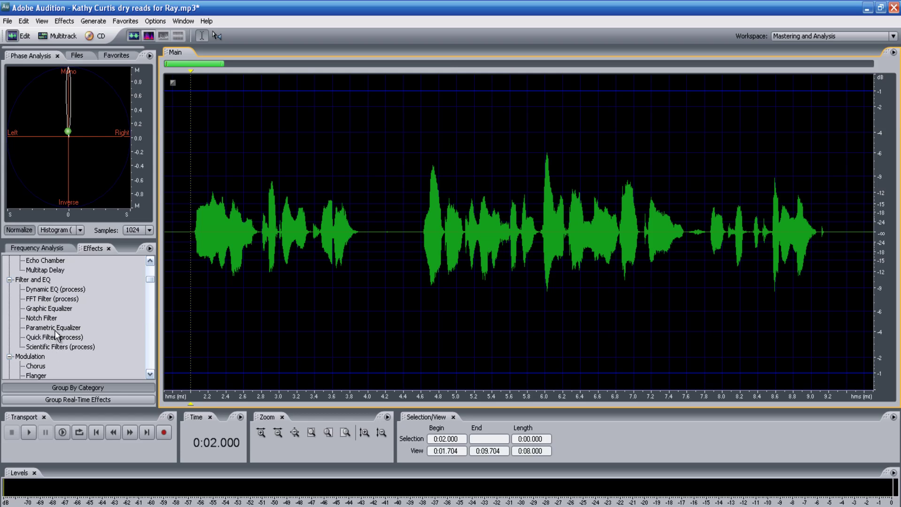
- Open FFT Filter, try De-Esser and Kill The 60 Hz Ground Loop, then preview Kill The Subharmonics
double_click(40, 299)
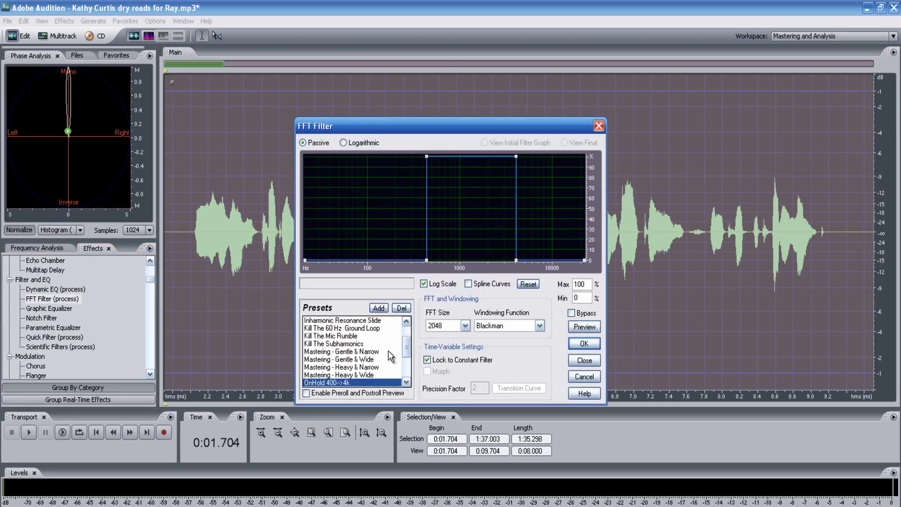
drag(407, 350, 375, 340)
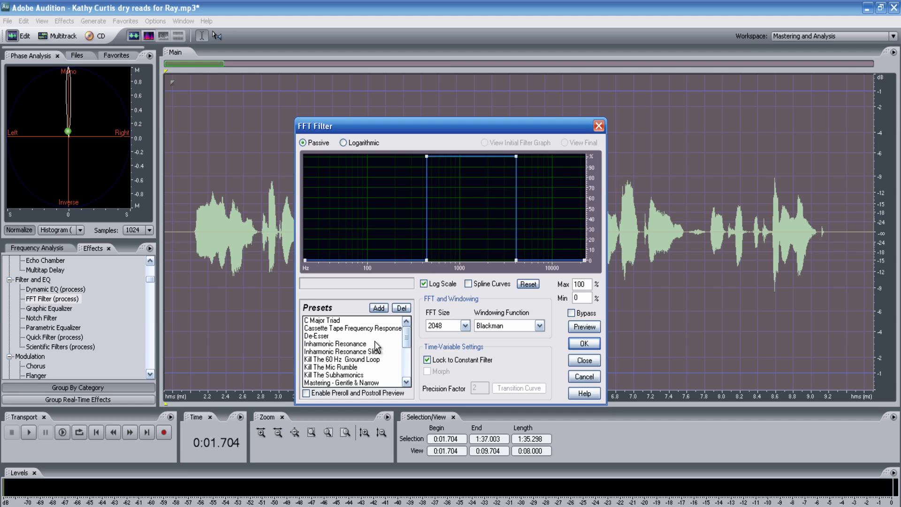
click(327, 337)
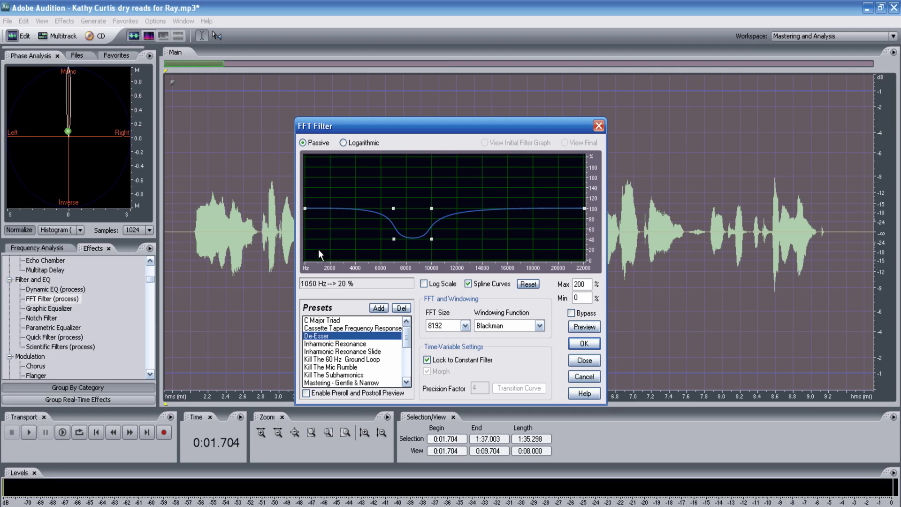
click(335, 360)
click(336, 374)
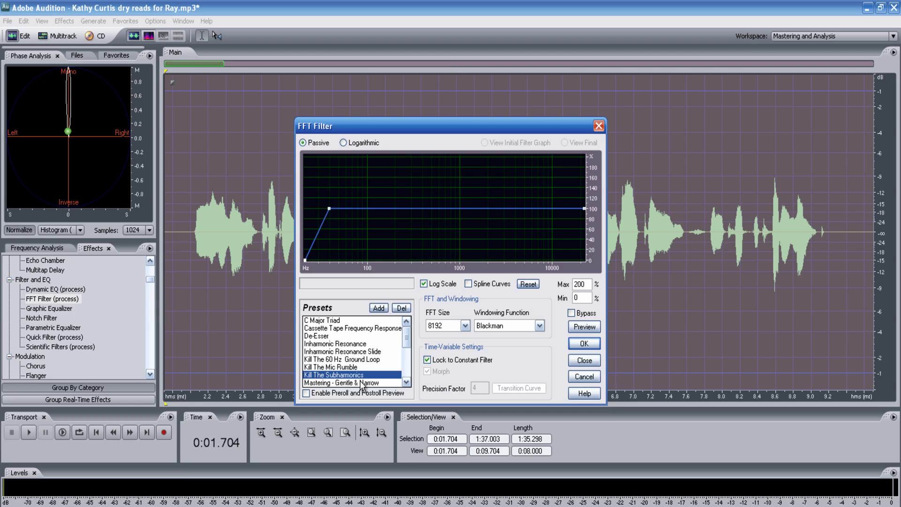
click(583, 328)
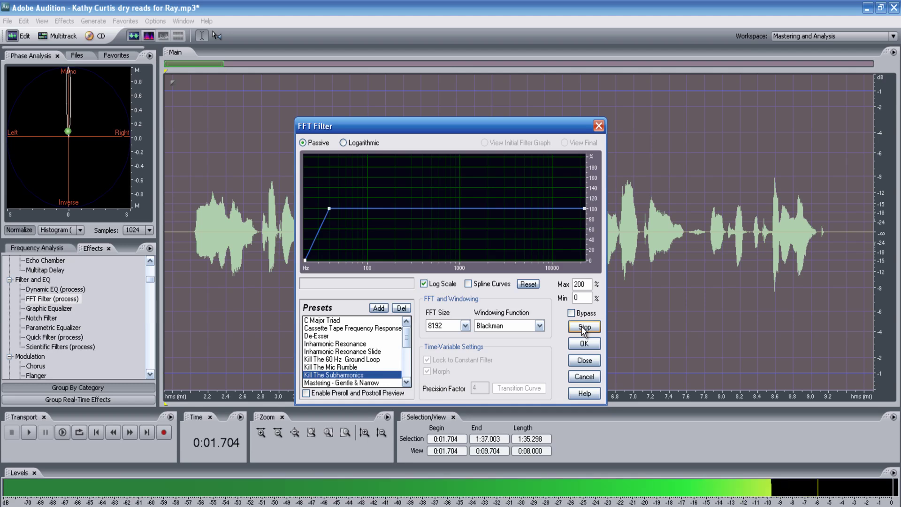
click(583, 327)
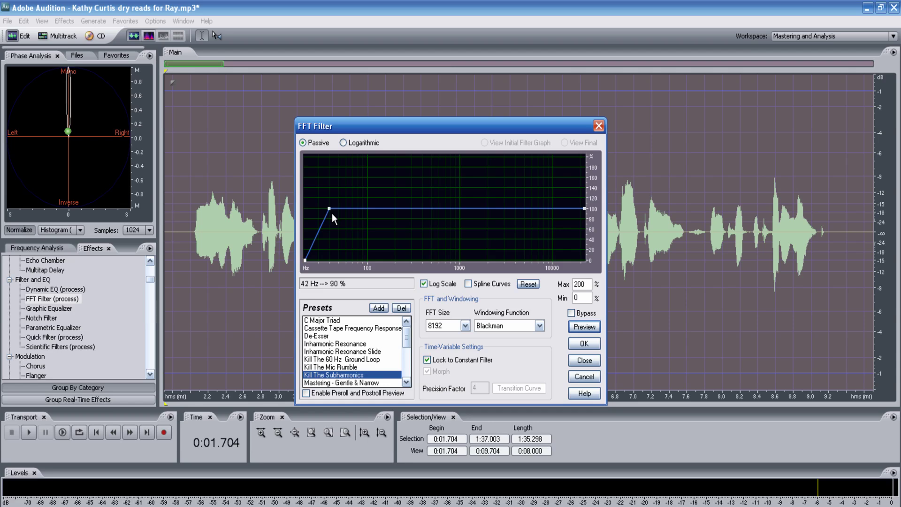
- Move the curve's knee to about 165 Hz, pull 100 Hz down to 0%, and preview
drag(329, 208, 383, 214)
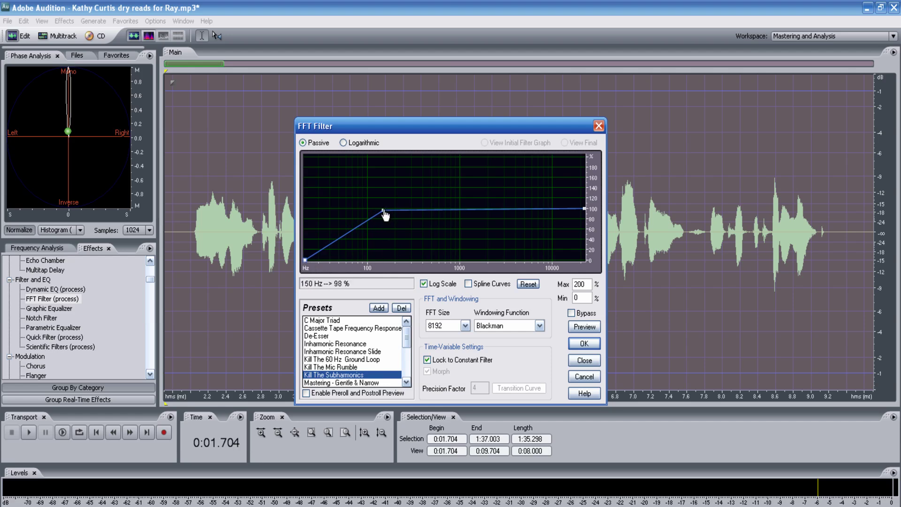
mouse_move(384, 211)
mouse_down()
mouse_move(392, 211)
mouse_move(385, 217)
mouse_up()
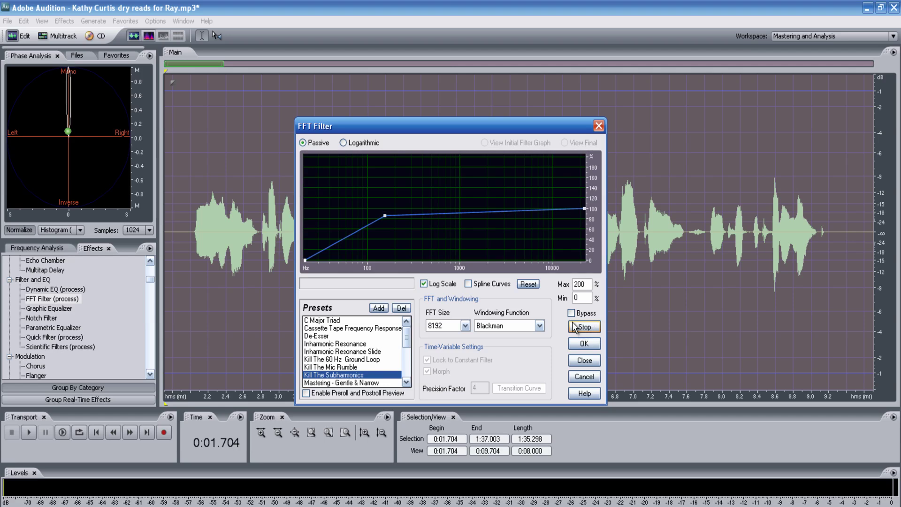
click(583, 327)
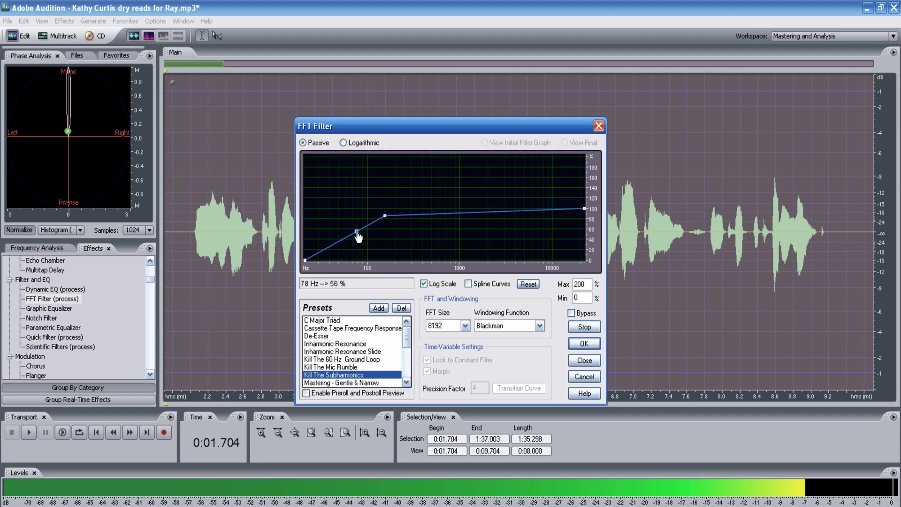
drag(357, 232, 384, 266)
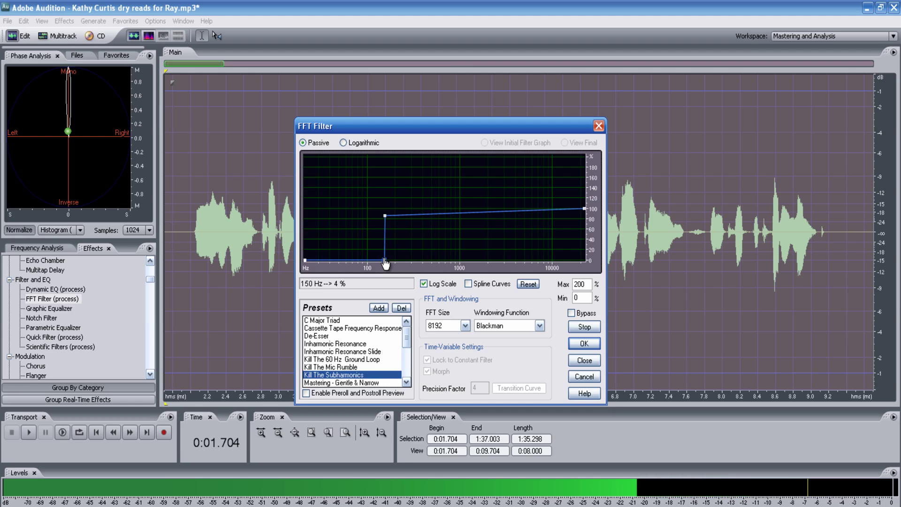
click(582, 327)
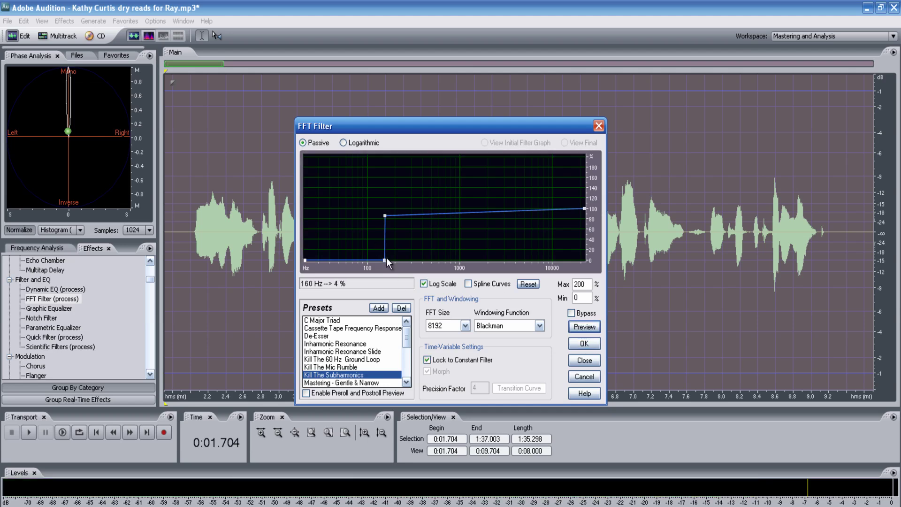
- Shift the low cut point to about 130 Hz and the upper knee to 140 Hz, then preview
drag(386, 266, 378, 265)
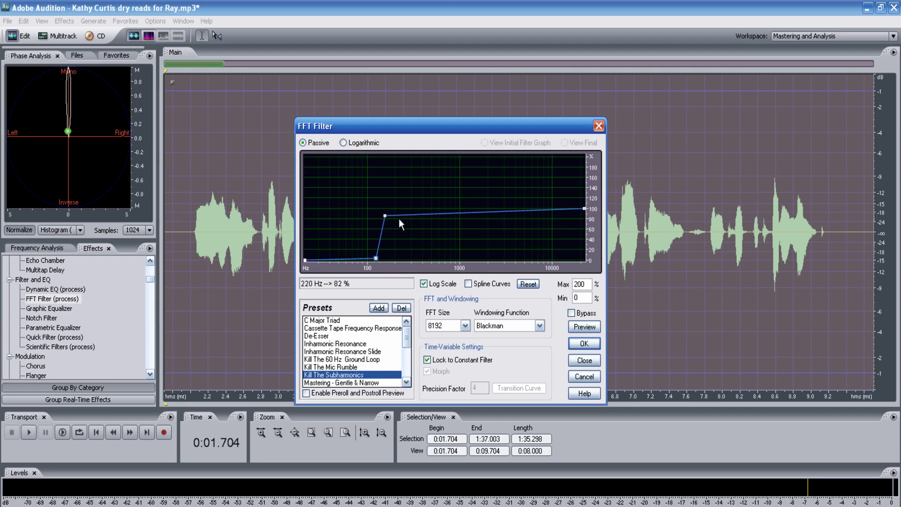
drag(385, 217, 380, 217)
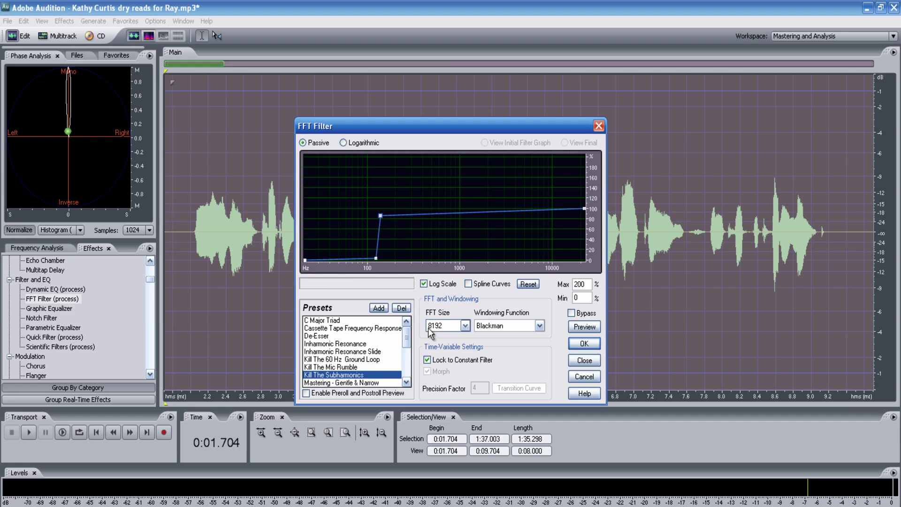
click(585, 327)
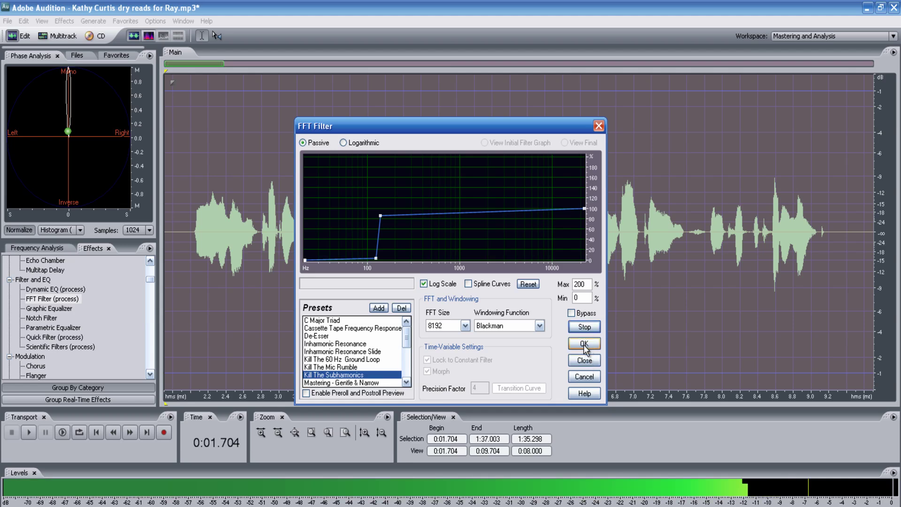
click(584, 325)
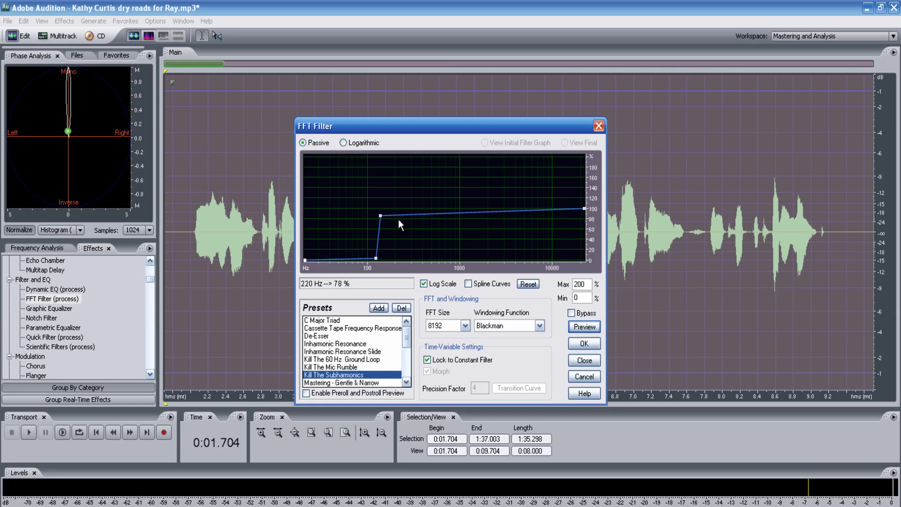
scroll(349, 371, down, 3)
click(349, 376)
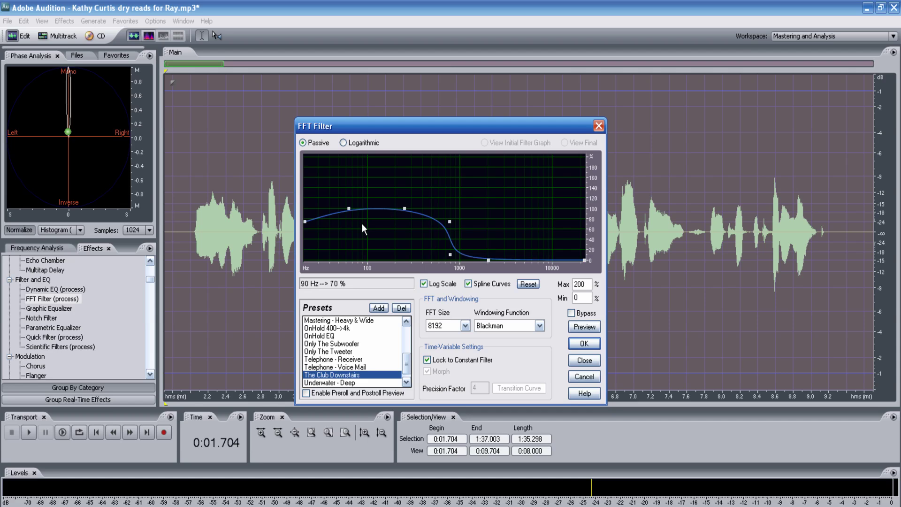
click(585, 326)
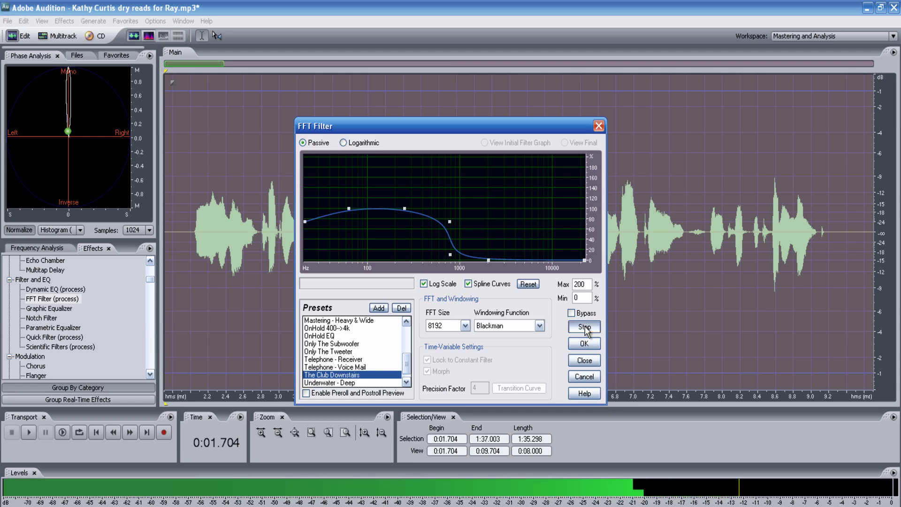
click(585, 326)
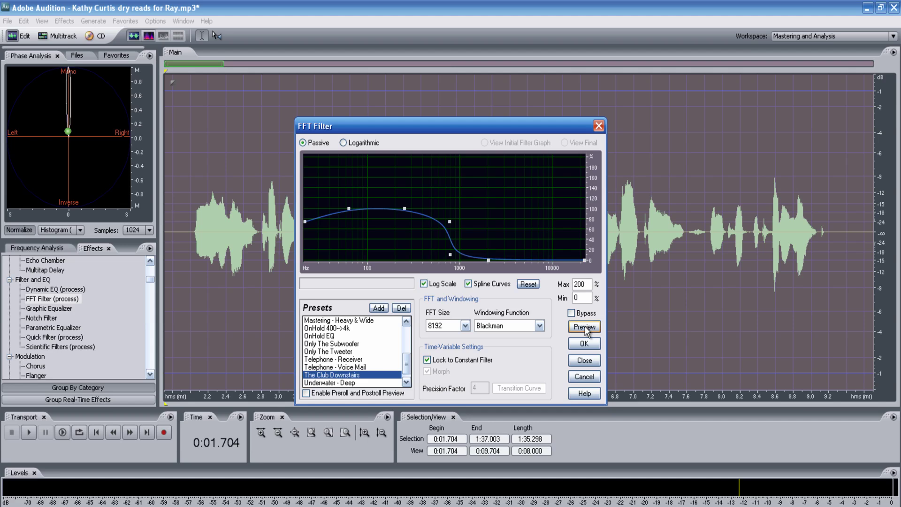
- Load Kill The Subharmonics, move its low cutoff to about 130 Hz, and apply it to the voiceover
click(586, 328)
drag(402, 370, 408, 331)
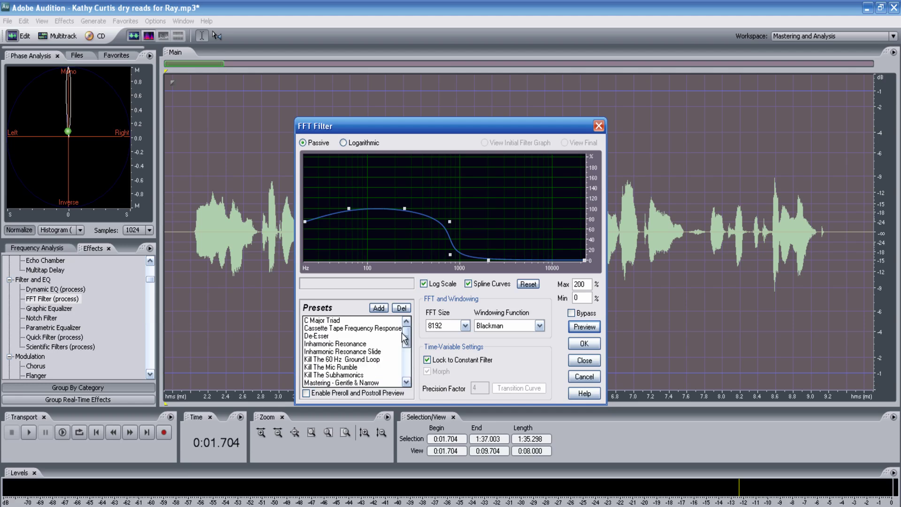
click(354, 376)
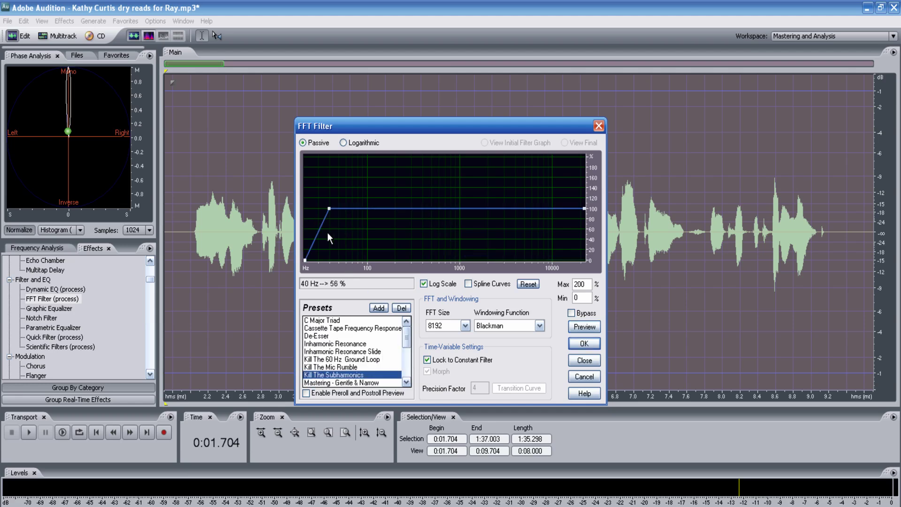
drag(330, 211, 381, 261)
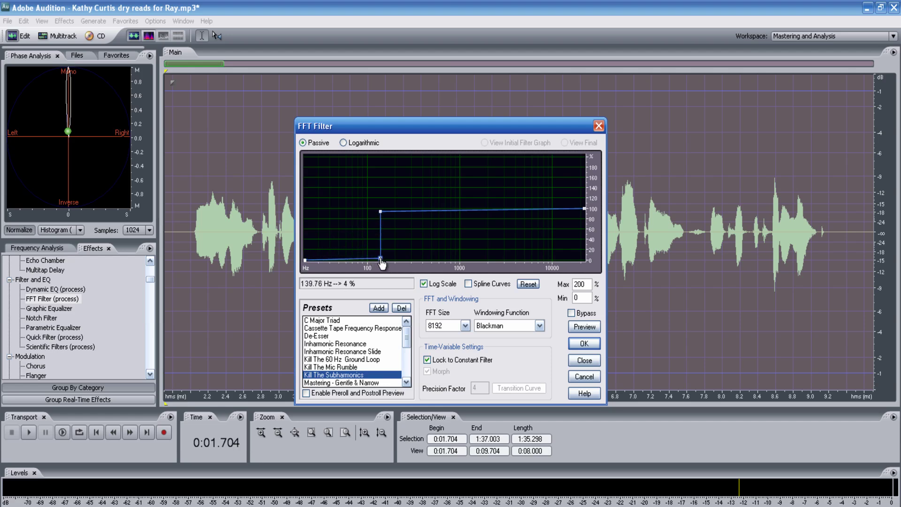
click(585, 344)
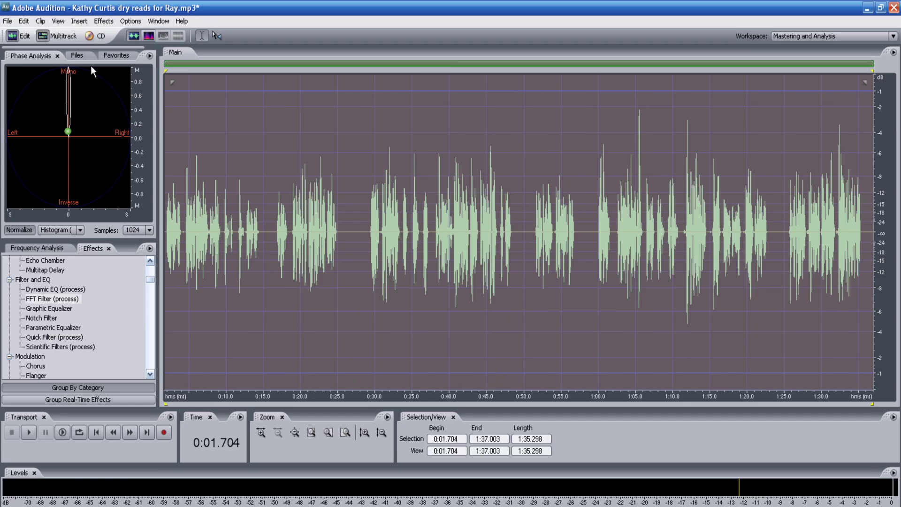
- In the multitrack session, solo the voiceover track and play the filtered clip, then scroll back to the start
click(43, 37)
click(241, 157)
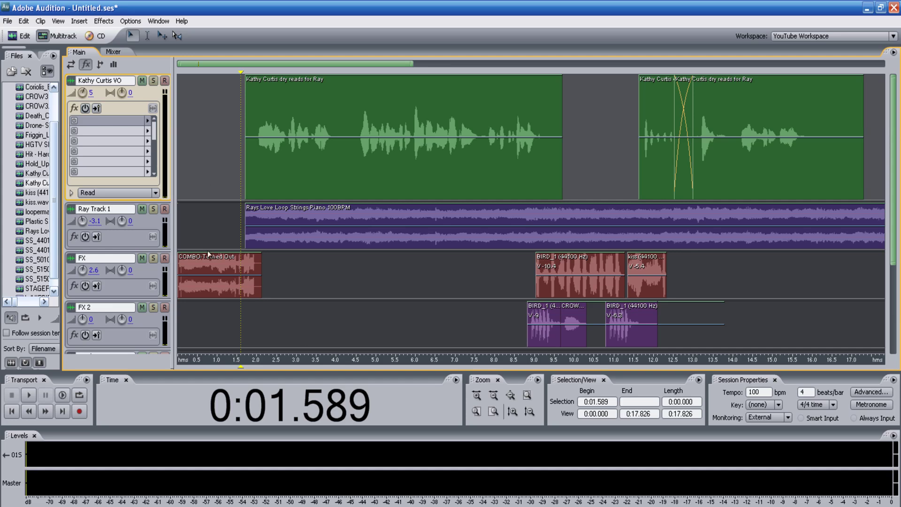
click(154, 80)
click(251, 127)
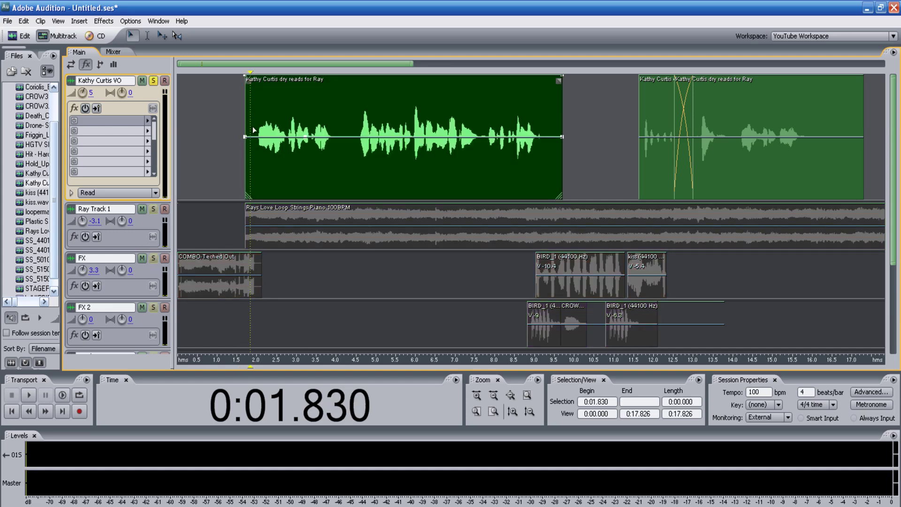
key(space)
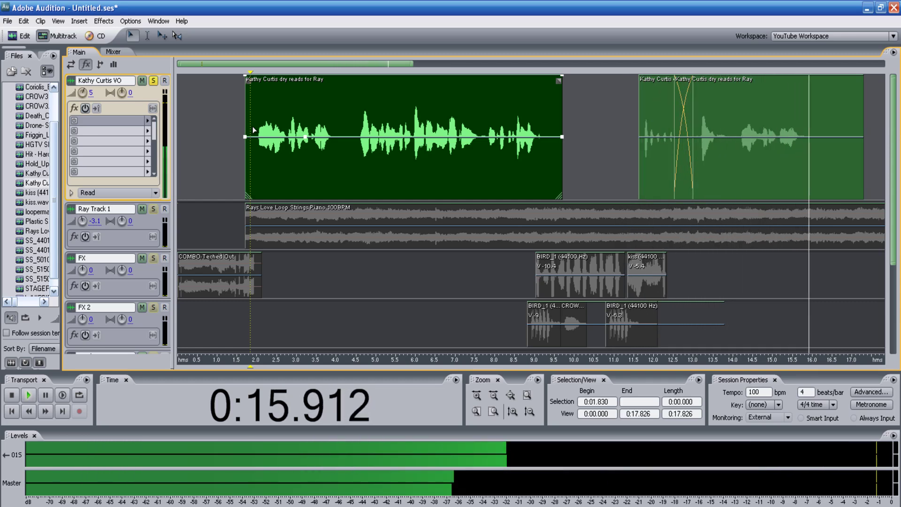
key(space)
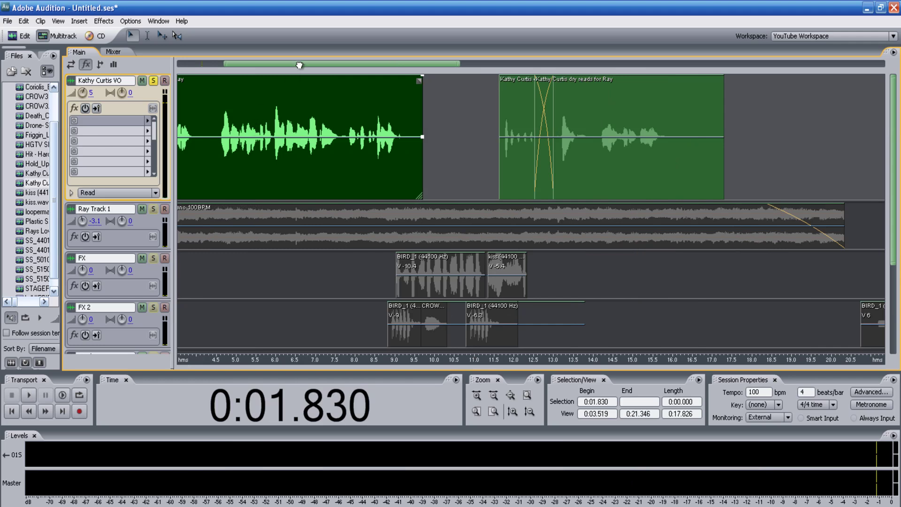
drag(299, 63, 223, 63)
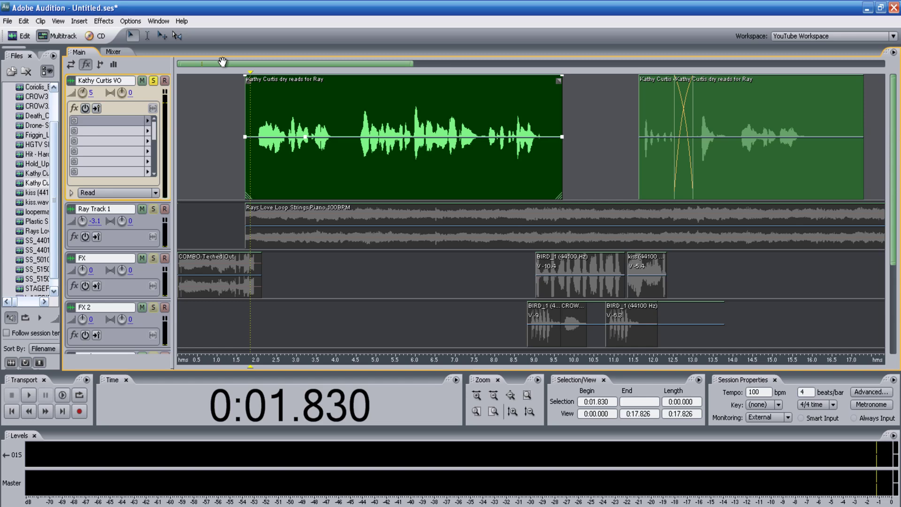
- Open the voice clip in the editor, select its first spoken phrase, and show the Spectral Frequency Display
double_click(257, 123)
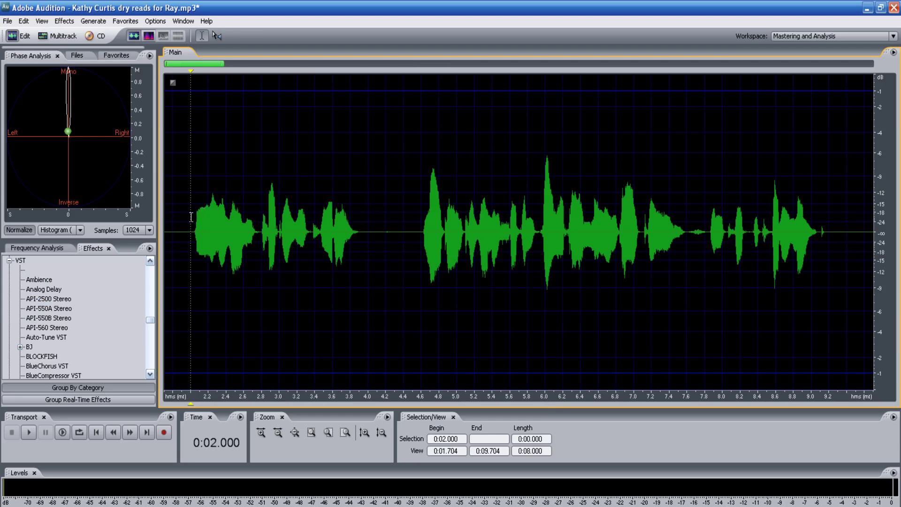
drag(191, 216, 396, 241)
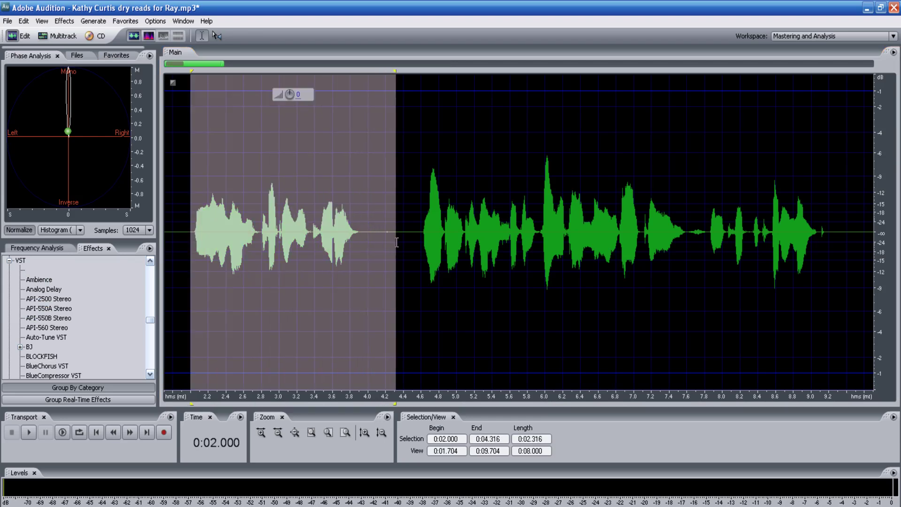
click(148, 36)
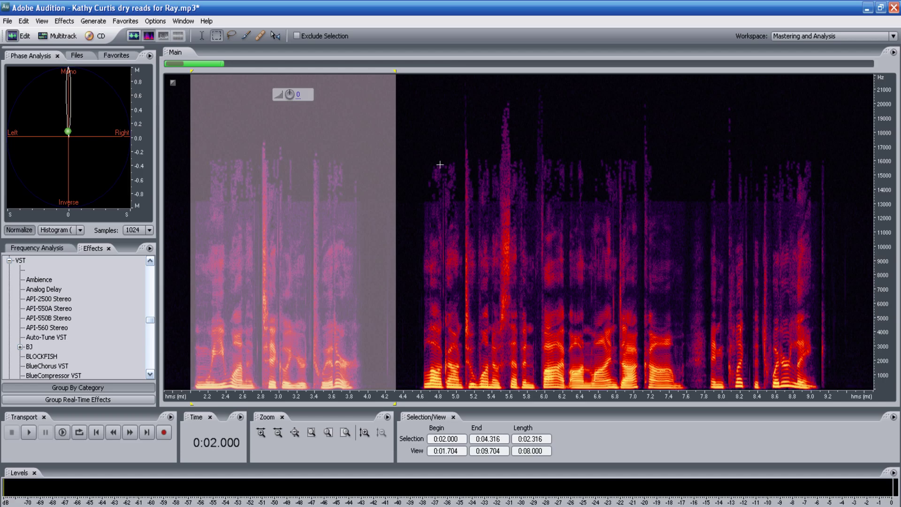
- Box the first phrase's upper frequencies, then paint a Spot Healing Brush stroke across the phrase
click(425, 162)
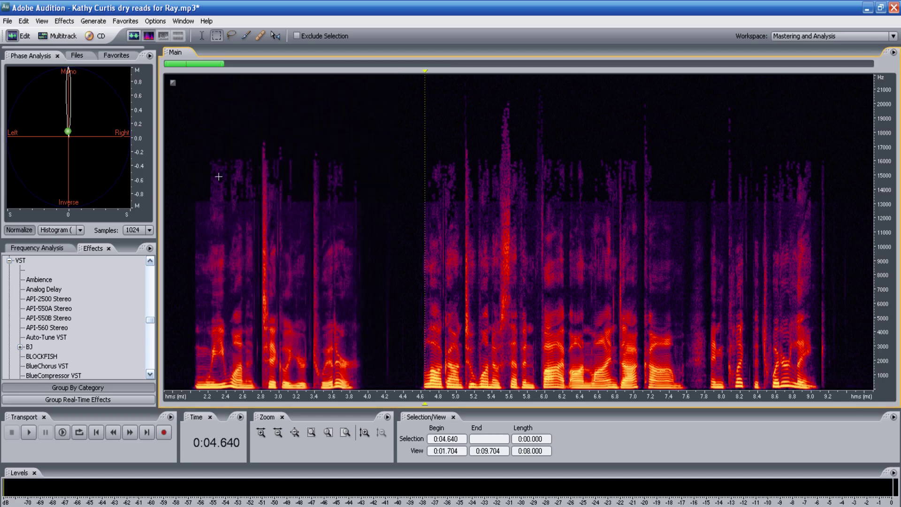
drag(208, 163, 372, 202)
click(259, 37)
mouse_move(214, 170)
mouse_down()
mouse_move(251, 191)
mouse_move(320, 177)
mouse_move(292, 161)
mouse_move(332, 184)
mouse_move(308, 184)
mouse_up()
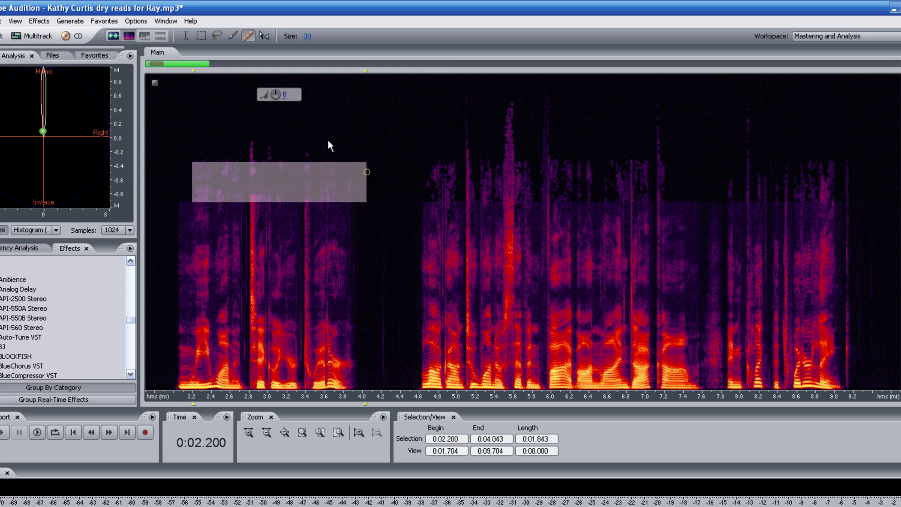
click(114, 35)
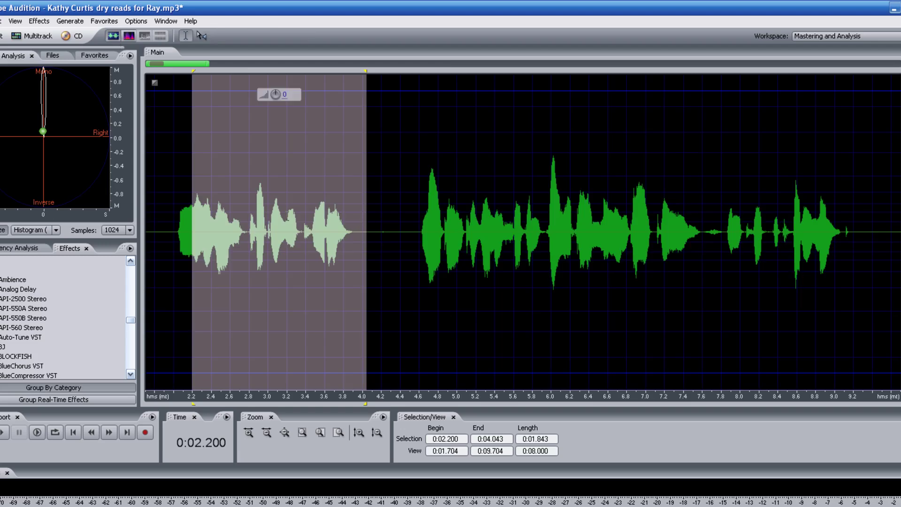
click(22, 39)
click(219, 148)
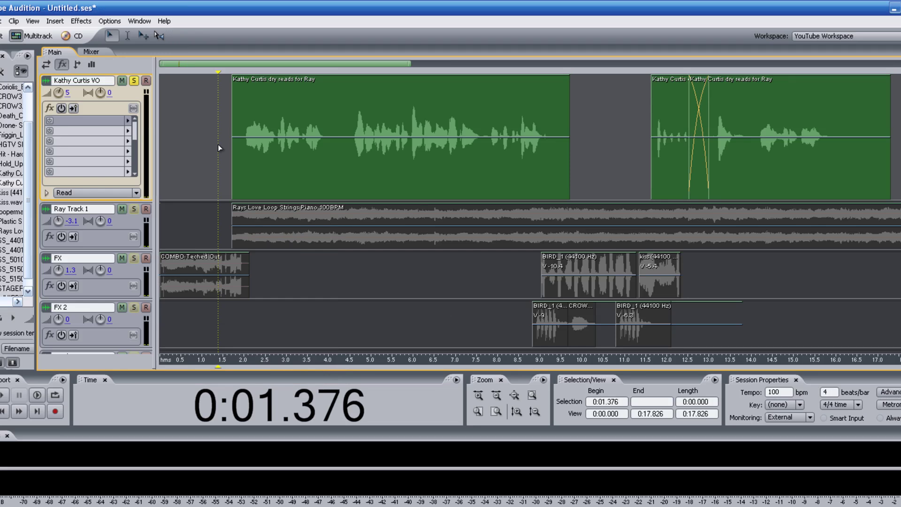
click(134, 80)
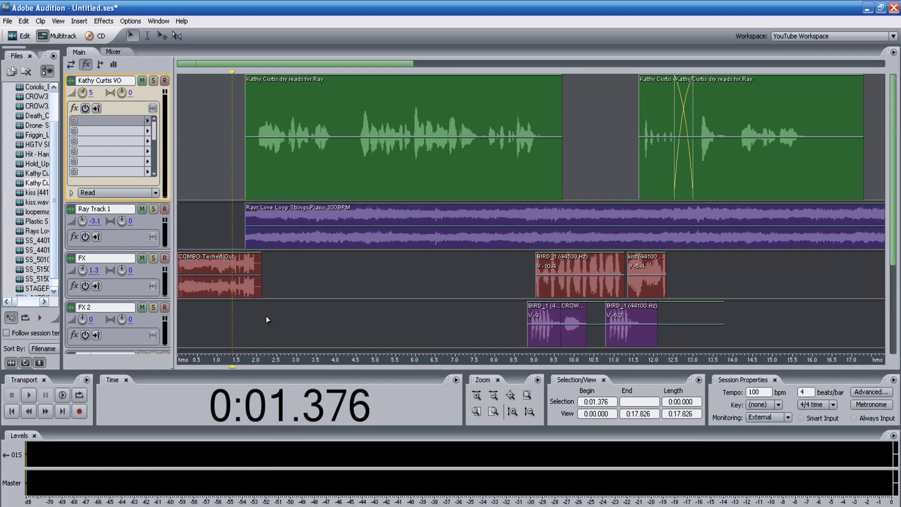
click(330, 265)
key(Home)
key(space)
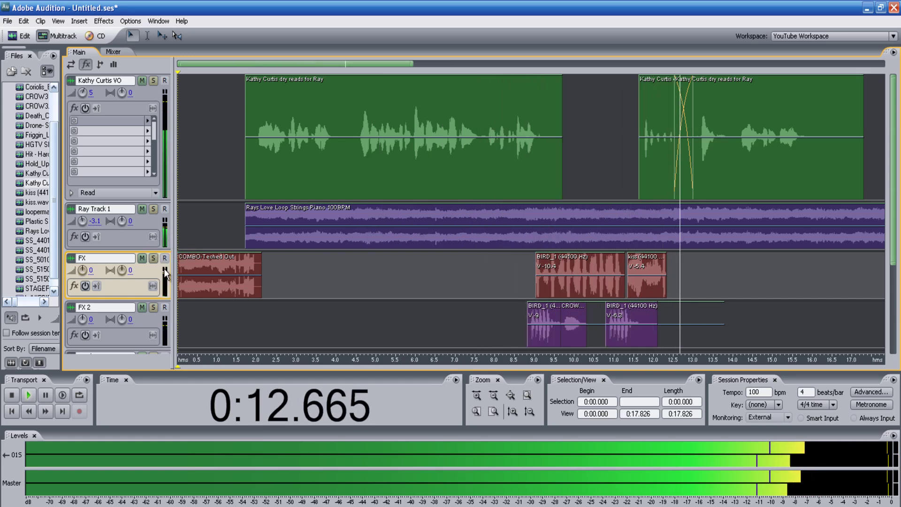
mouse_move(87, 93)
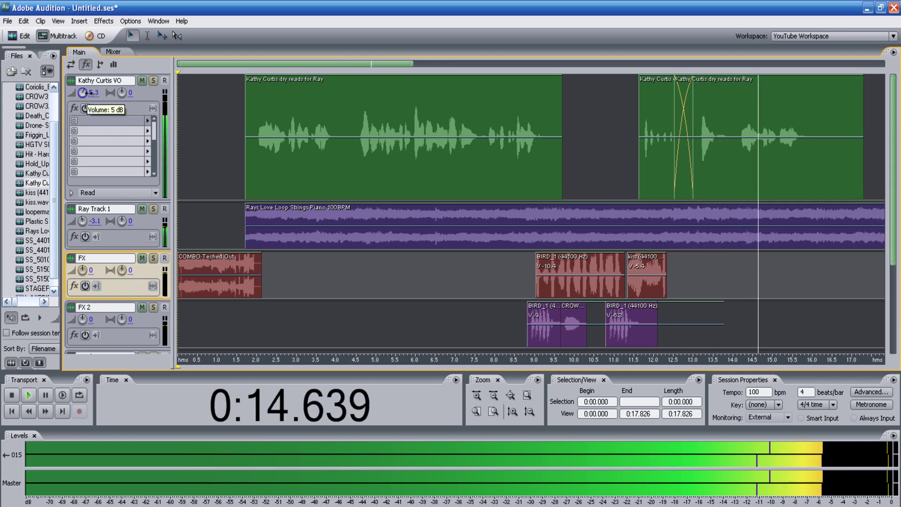
drag(88, 92, 129, 116)
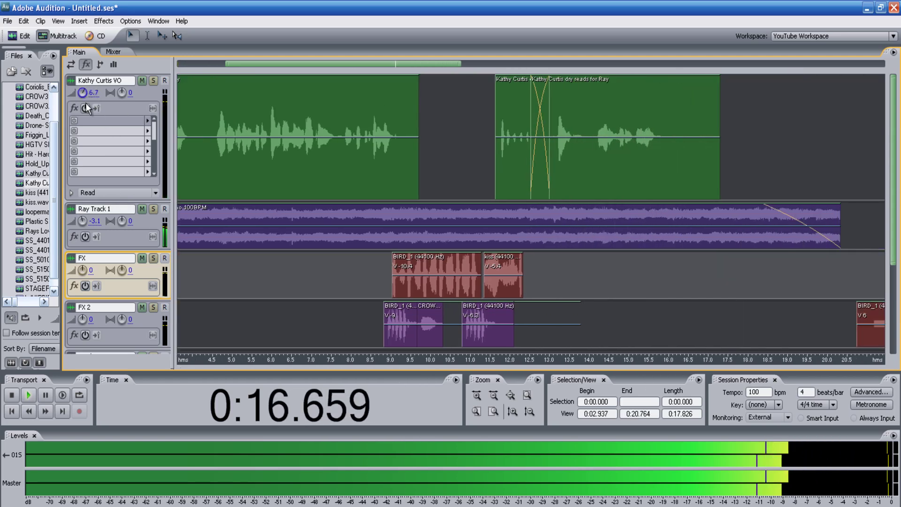